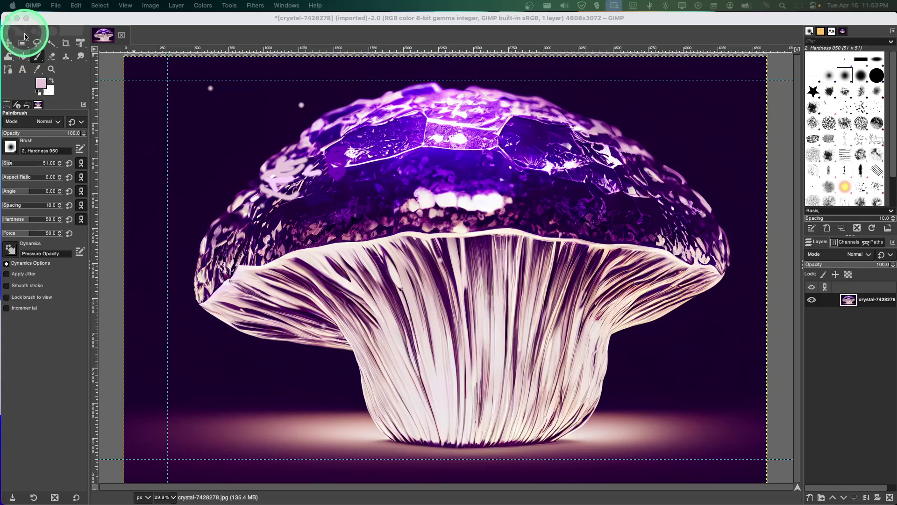
Step: Activate the Text tool and look at its Font list (Sans-serif, 62 px)
{"action": "left_click", "coordinate": [23, 69]}
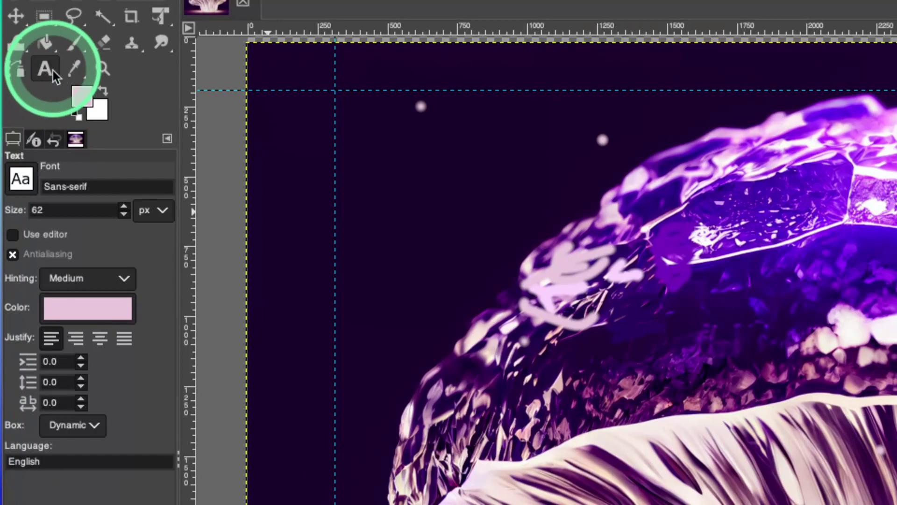
{"action": "left_click", "coordinate": [23, 174]}
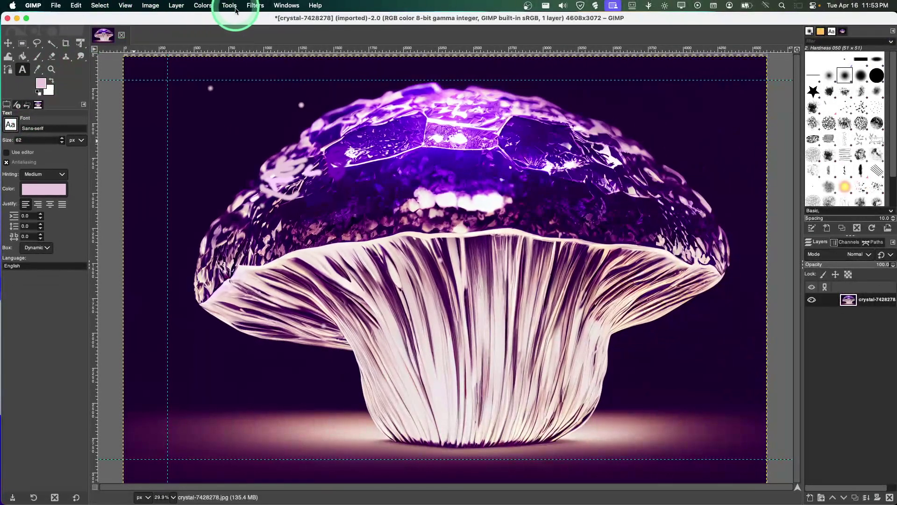
{"action": "left_click", "coordinate": [286, 7]}
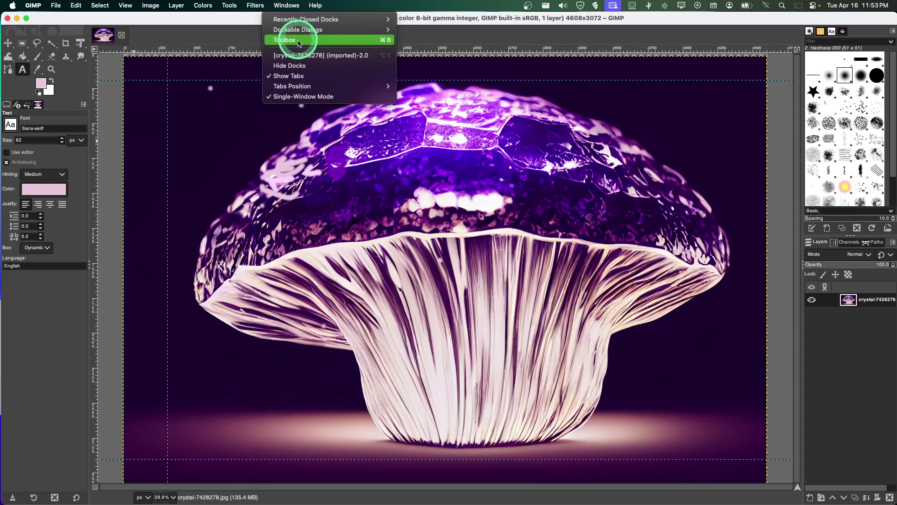
{"action": "left_click", "coordinate": [298, 41]}
{"action": "left_click", "coordinate": [286, 6]}
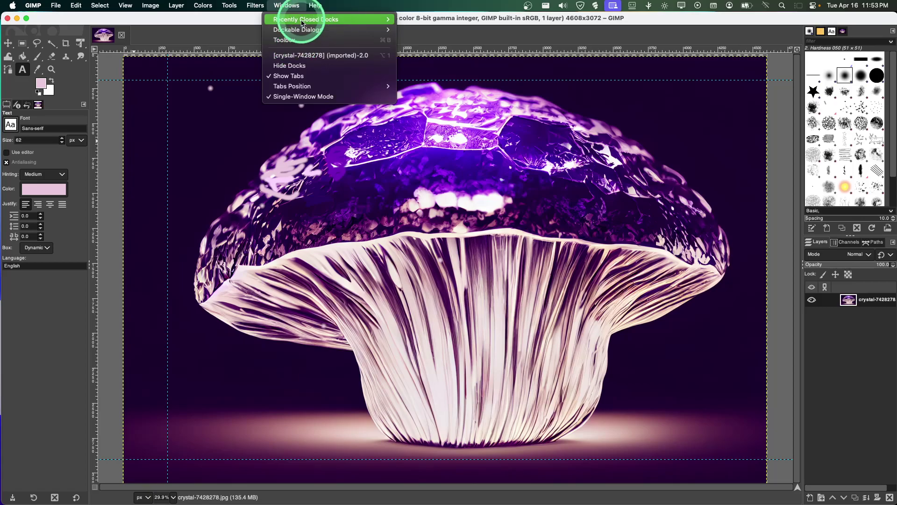
{"action": "left_click", "coordinate": [302, 86]}
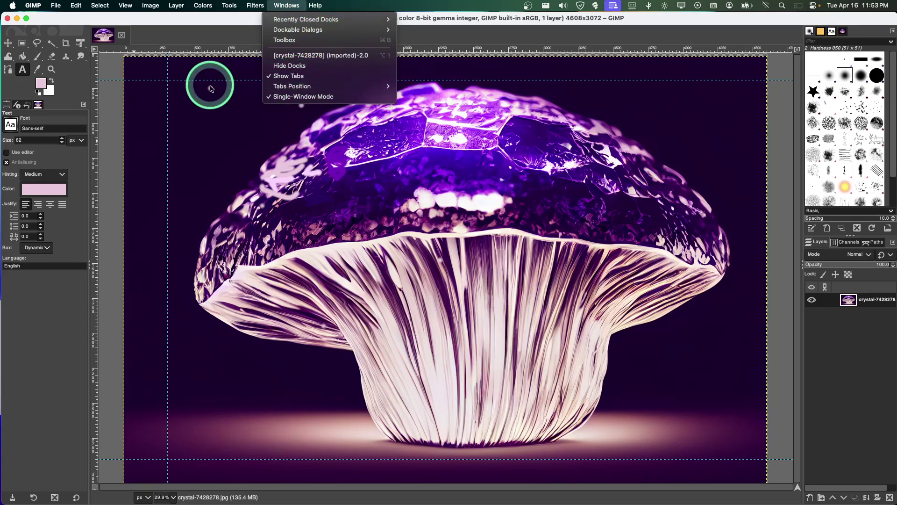
{"action": "left_click", "coordinate": [347, 98]}
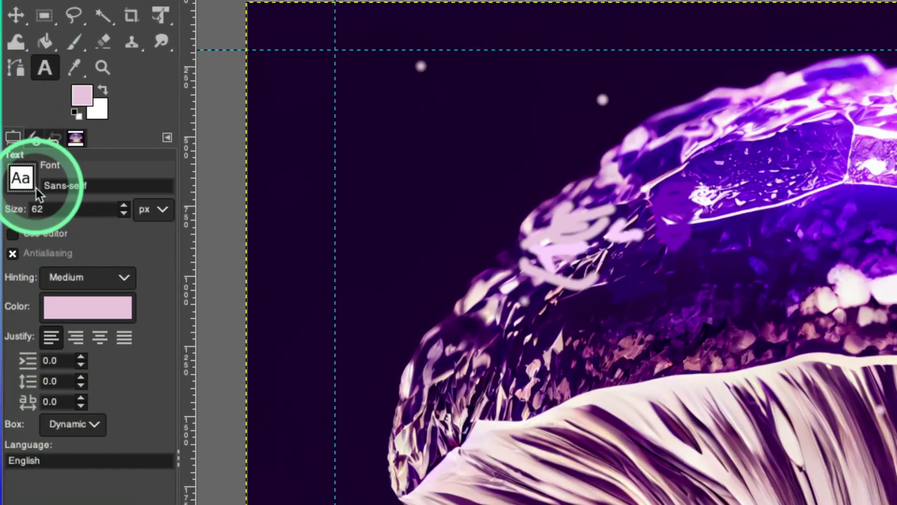
Step: Search the font list and choose Kelsi 1 as the text font
{"action": "left_click", "coordinate": [21, 184]}
{"action": "scroll", "coordinate": [64, 236], "scroll_direction": "down", "scroll_amount": 2}
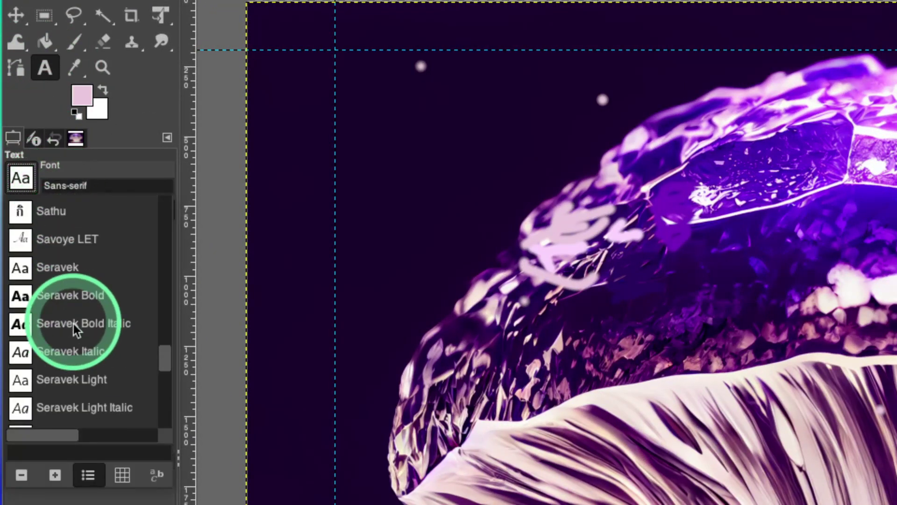
{"action": "scroll", "coordinate": [110, 320], "scroll_direction": "down", "scroll_amount": 3}
{"action": "scroll", "coordinate": [82, 267], "scroll_direction": "down", "scroll_amount": 4}
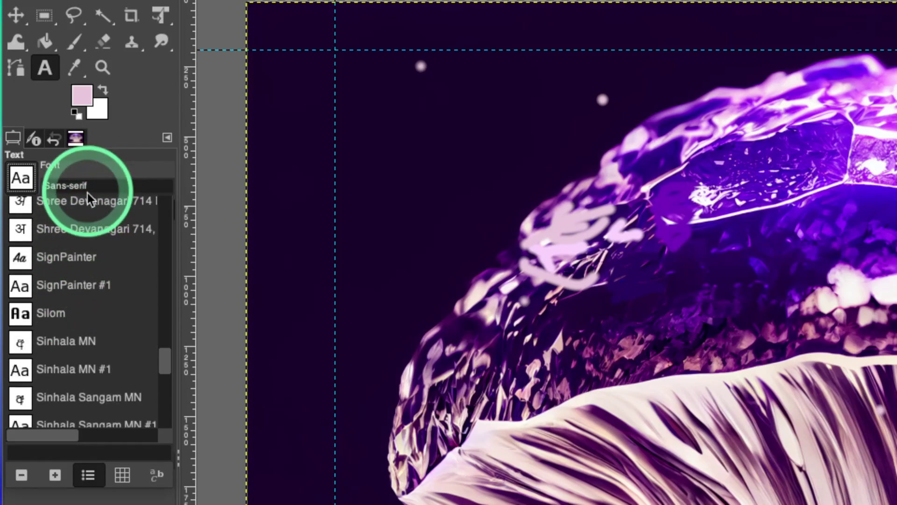
{"action": "left_click", "coordinate": [67, 187]}
{"action": "type", "text": "ke"}
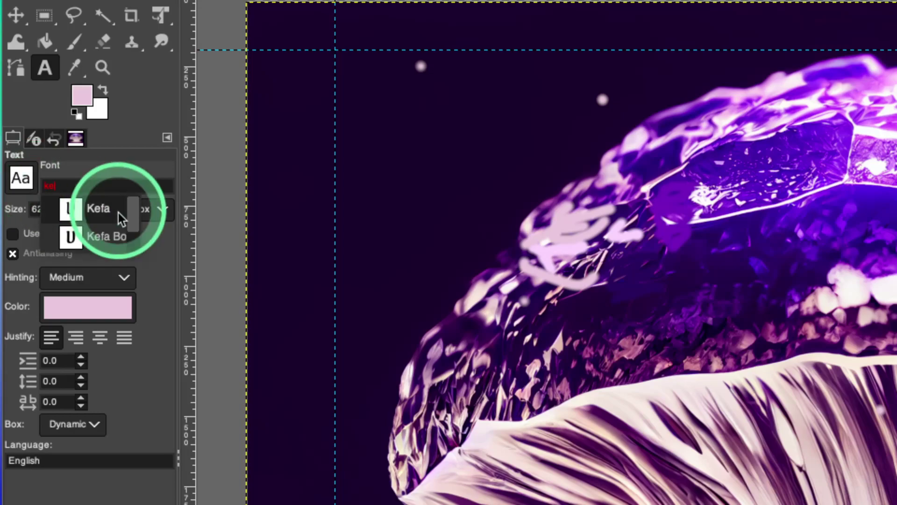
{"action": "scroll", "coordinate": [117, 234], "scroll_direction": "down", "scroll_amount": 1}
{"action": "left_click", "coordinate": [117, 235]}
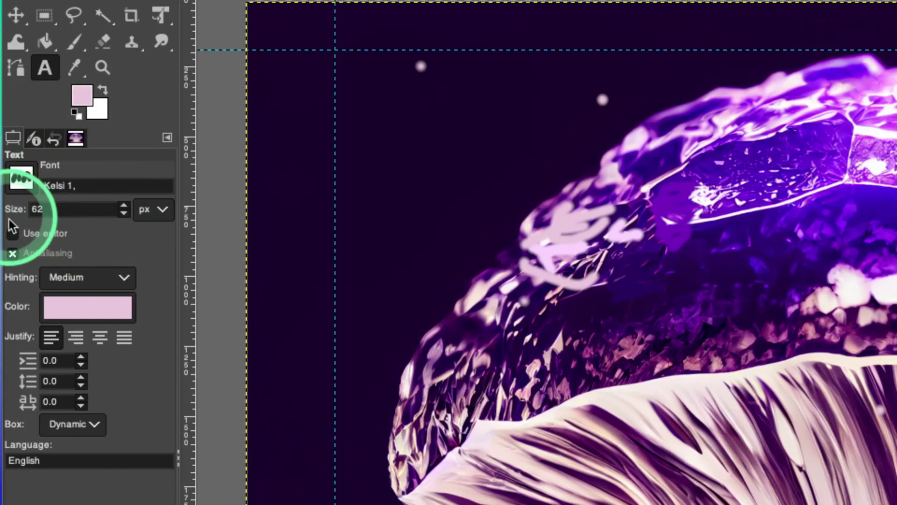
Step: Draw a large text box over the cap, type text, and size it 300 px
{"action": "left_click", "coordinate": [341, 85]}
{"action": "left_click_drag", "start_coordinate": [490, 177], "coordinate": [741, 260]}
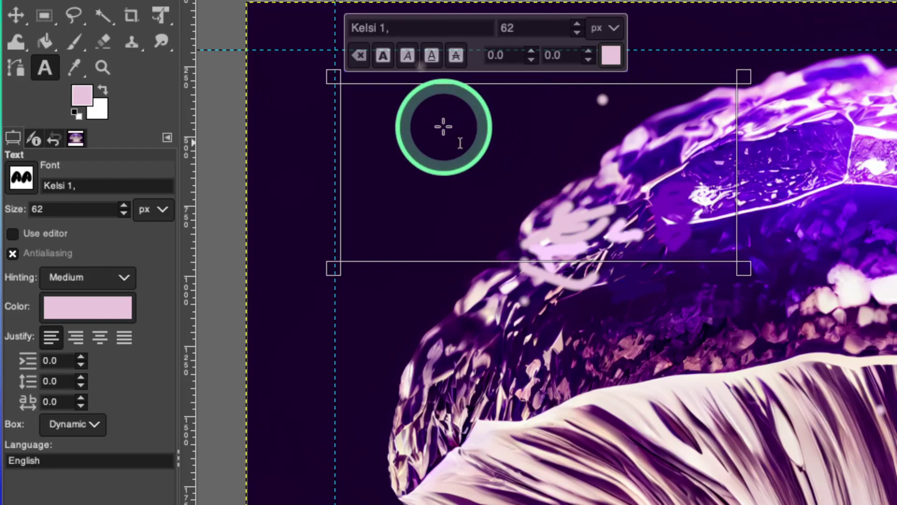
{"action": "left_click", "coordinate": [460, 156]}
{"action": "type", "text": "CSDD"}
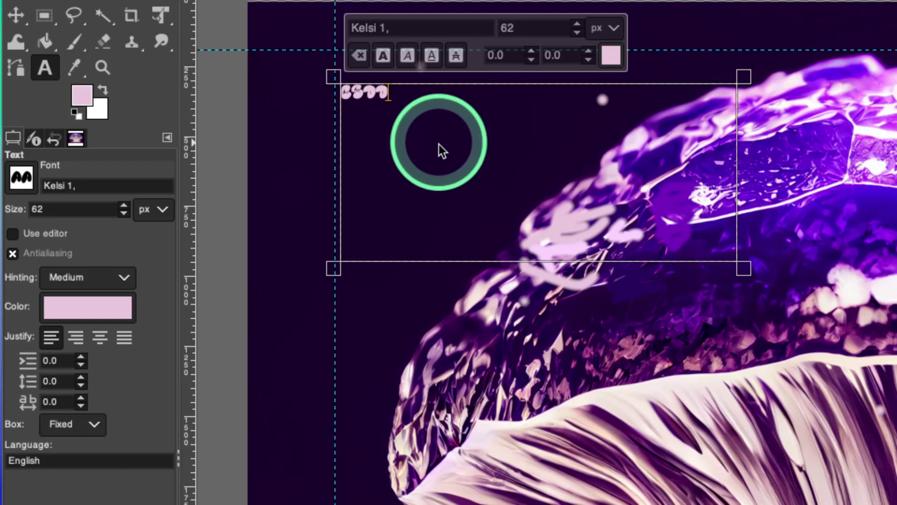
{"action": "type", "text": "teste"}
{"action": "double_click", "coordinate": [410, 92]}
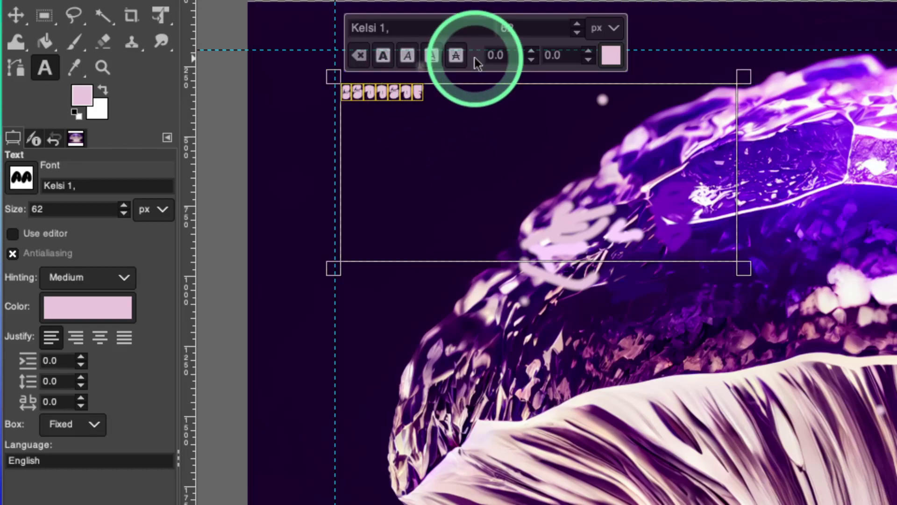
{"action": "left_click", "coordinate": [526, 30]}
{"action": "key", "text": "BackSpace"}
{"action": "key", "text": "BackSpace"}
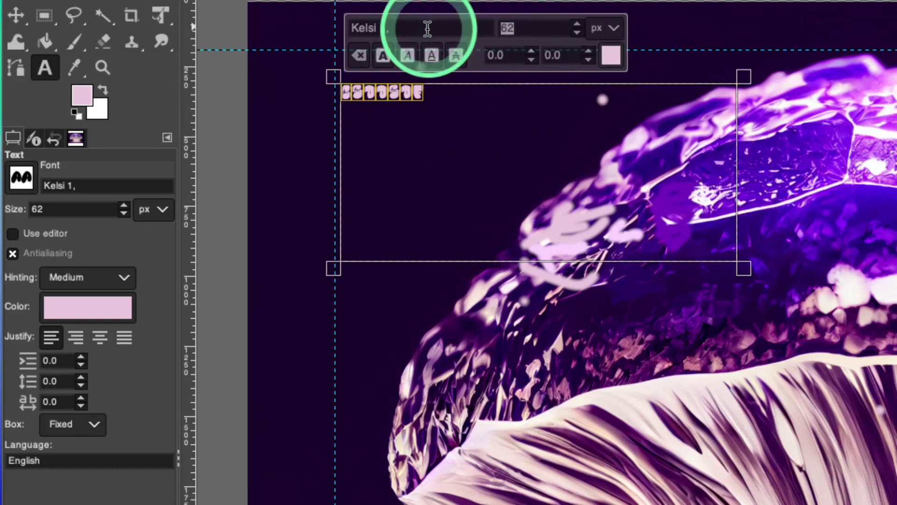
{"action": "type", "text": "300"}
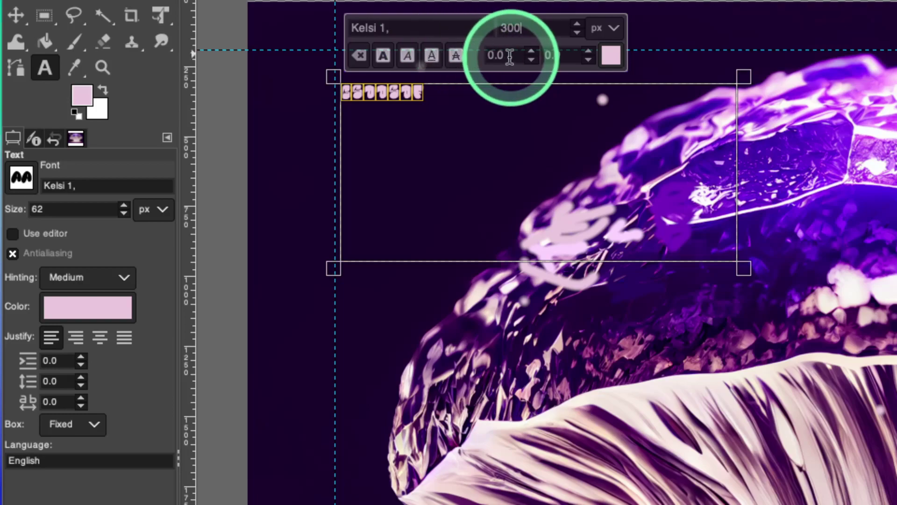
{"action": "key", "text": "Return"}
{"action": "scroll", "coordinate": [521, 220], "scroll_direction": "down", "scroll_amount": 1}
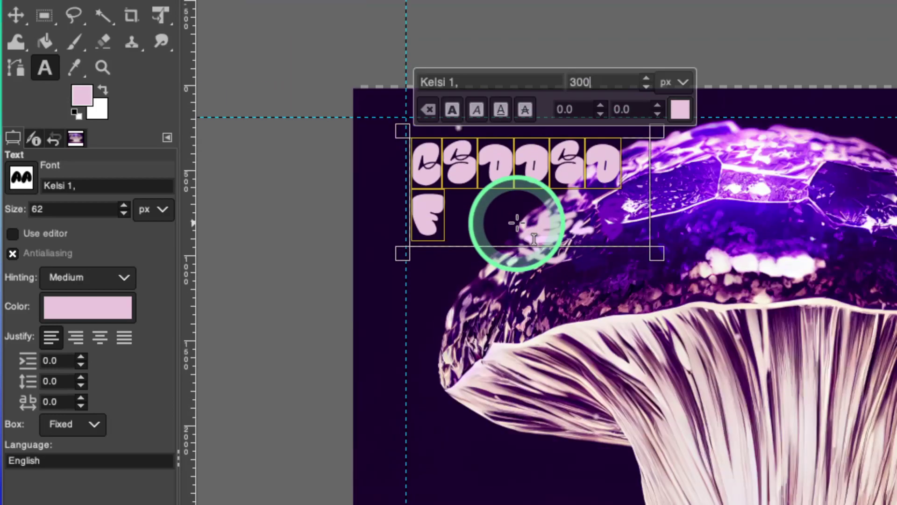
{"action": "scroll", "coordinate": [500, 171], "scroll_direction": "down", "scroll_amount": 1}
{"action": "mouse_move", "coordinate": [582, 238]}
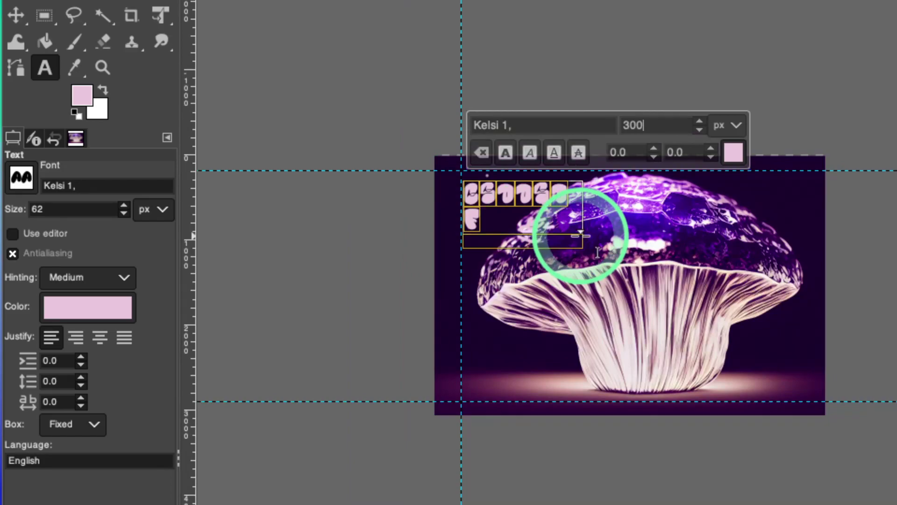
Step: Resize the text box and raise the text size to 700 px
{"action": "left_click_drag", "start_coordinate": [589, 242], "coordinate": [750, 323]}
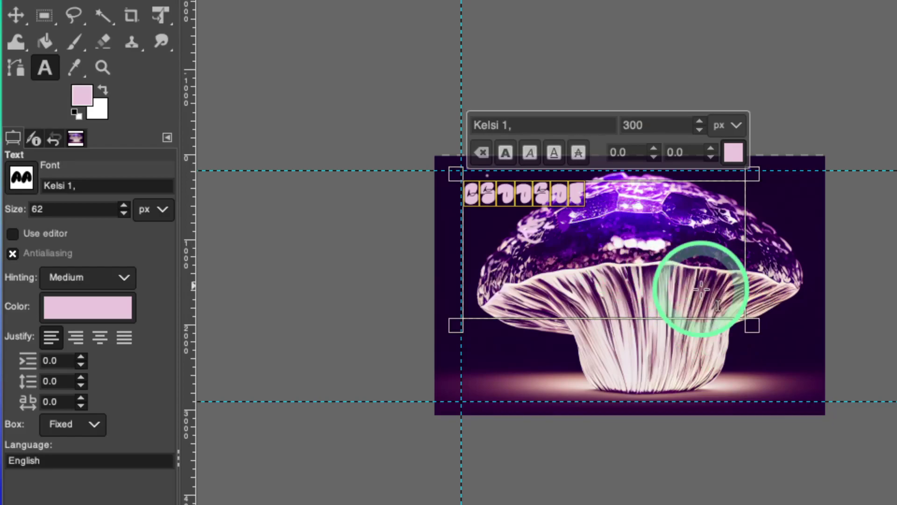
{"action": "left_click_drag", "start_coordinate": [750, 326], "coordinate": [673, 304]}
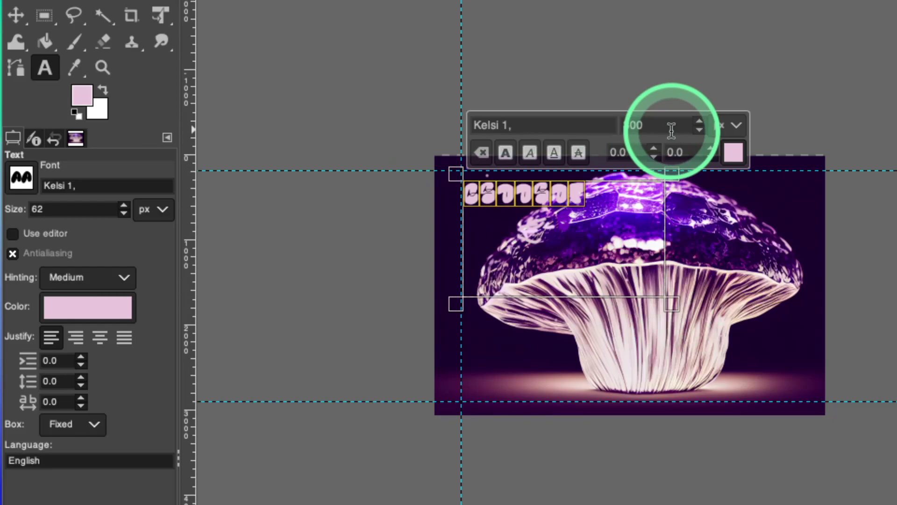
{"action": "double_click", "coordinate": [634, 125]}
{"action": "type", "text": "00"}
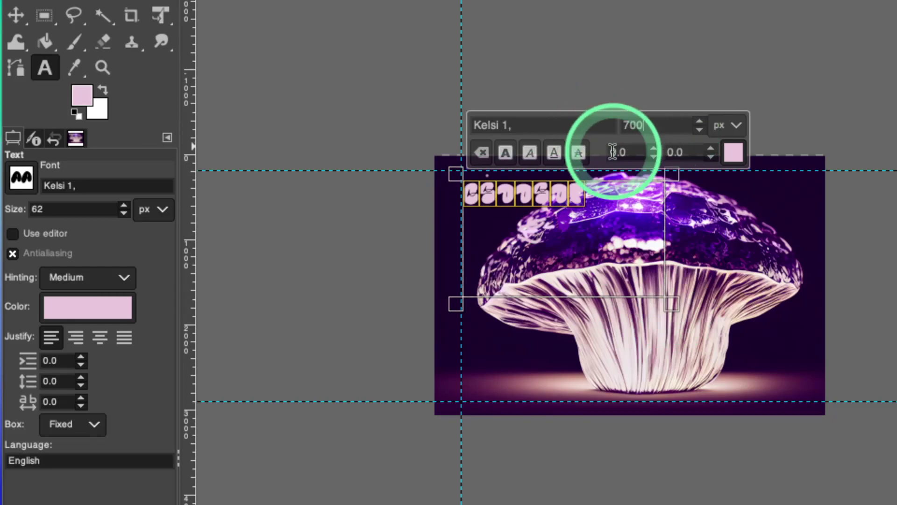
{"action": "key", "text": "Return"}
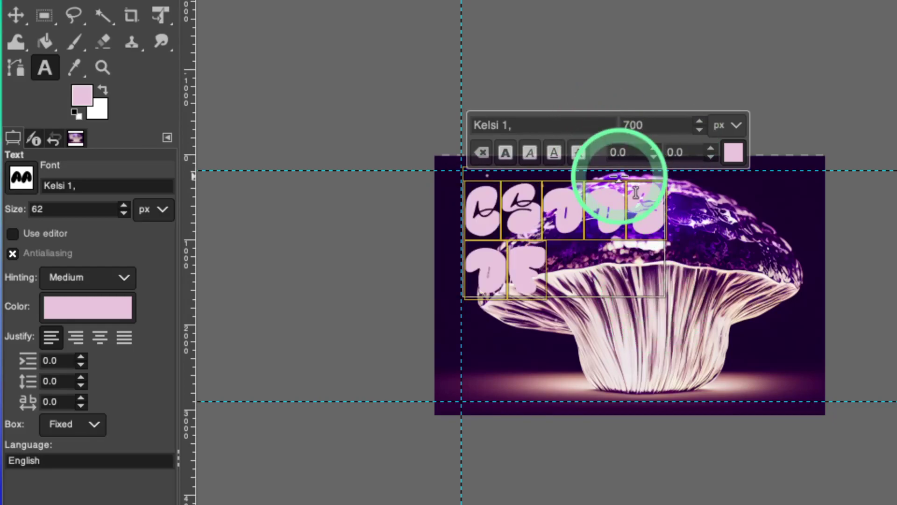
{"action": "left_click", "coordinate": [551, 216]}
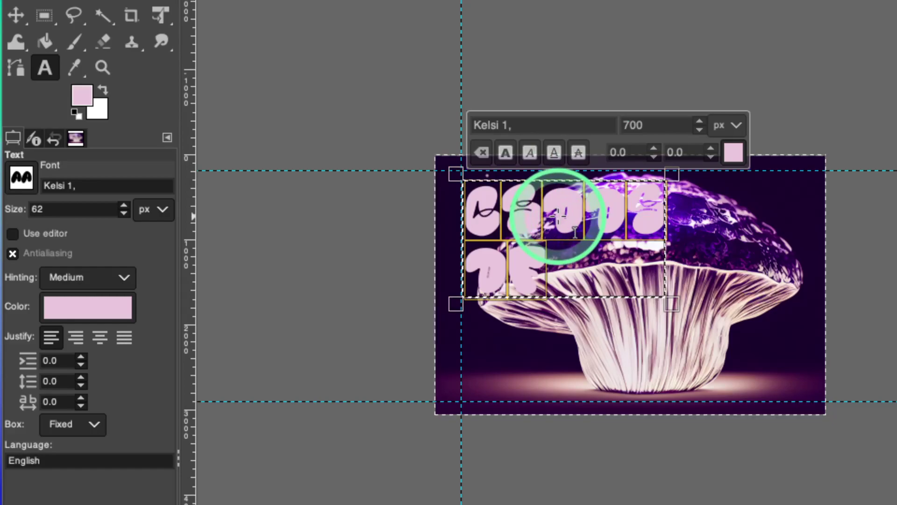
{"action": "left_click", "coordinate": [575, 231]}
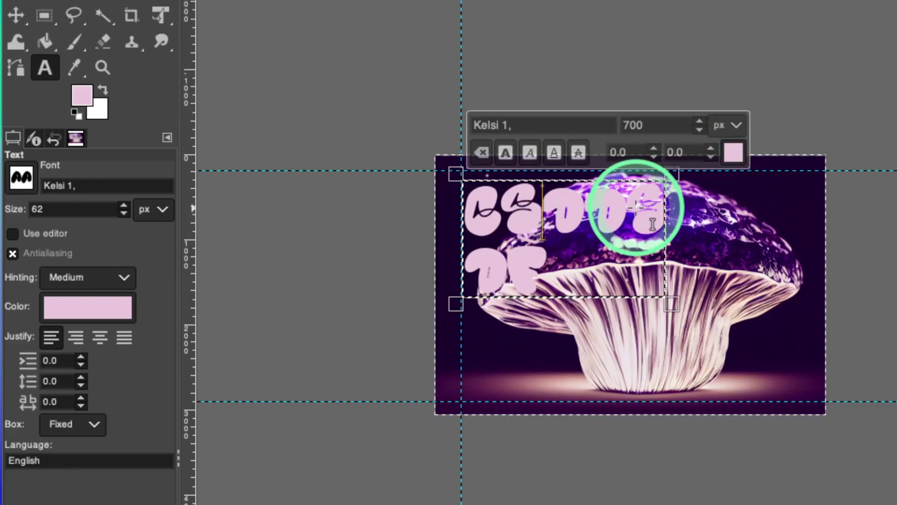
Step: Try a hot pink shade, cancel it, then set the text colour to magenta
{"action": "left_click", "coordinate": [732, 152]}
{"action": "left_click_drag", "start_coordinate": [621, 207], "coordinate": [694, 57]}
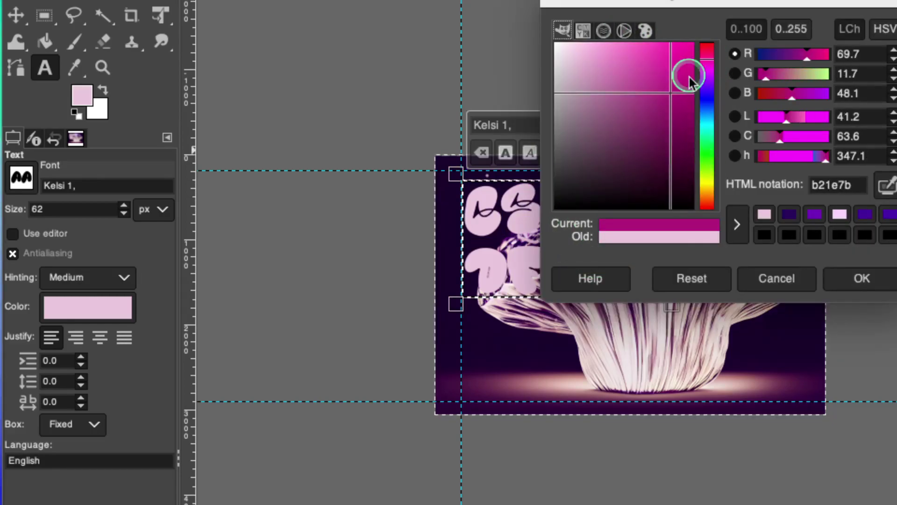
{"action": "left_click", "coordinate": [812, 270]}
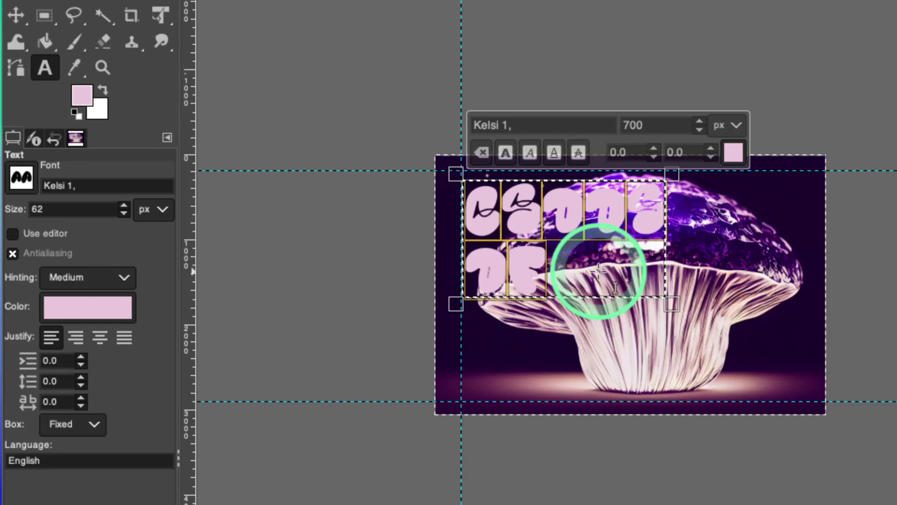
{"action": "left_click", "coordinate": [87, 306]}
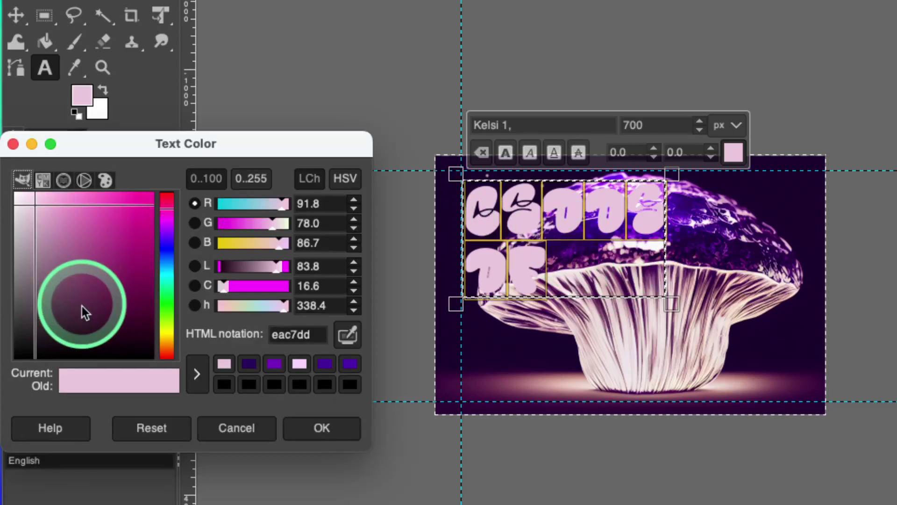
{"action": "left_click", "coordinate": [141, 208]}
{"action": "left_click_drag", "start_coordinate": [140, 208], "coordinate": [160, 190]}
{"action": "left_click", "coordinate": [194, 366]}
{"action": "left_click", "coordinate": [297, 417]}
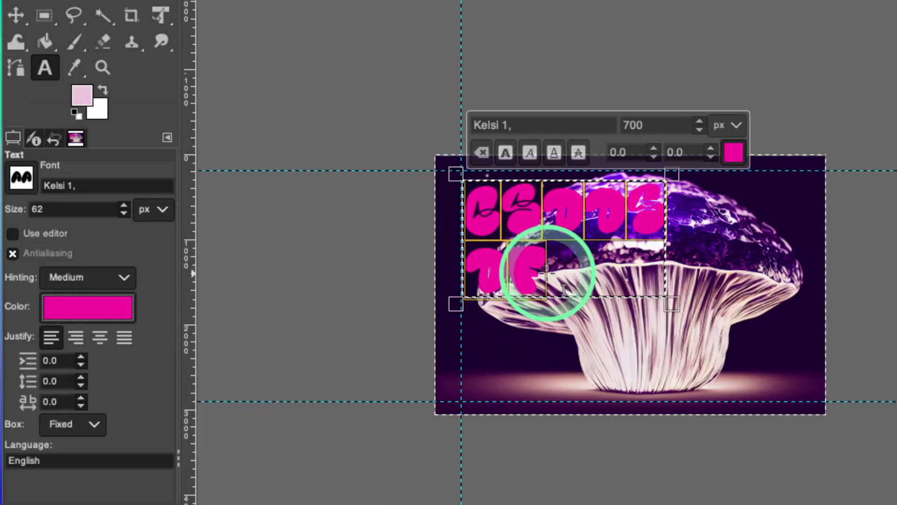
Step: Change the text colour to white (ffffff) and widen the box to fit one line
{"action": "left_click", "coordinate": [87, 306]}
{"action": "left_click_drag", "start_coordinate": [85, 310], "coordinate": [4, 168]}
{"action": "left_click", "coordinate": [321, 428]}
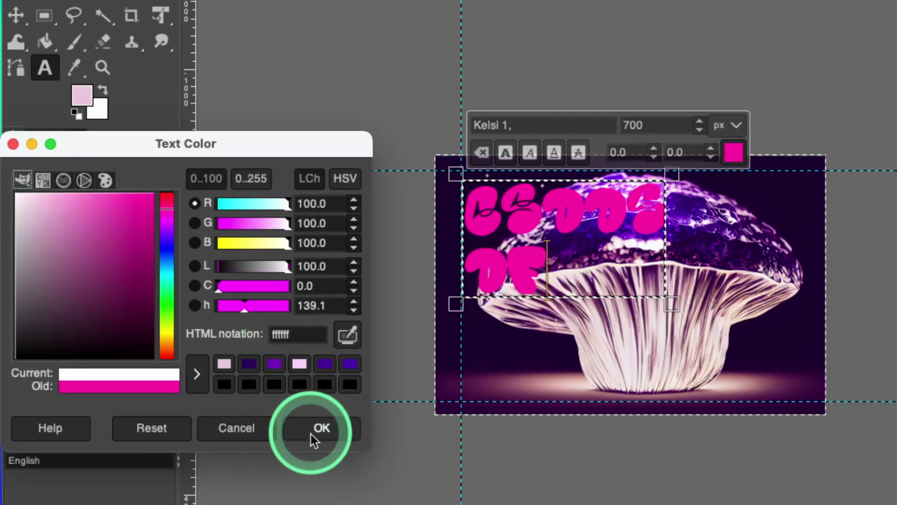
{"action": "mouse_move", "coordinate": [671, 304]}
{"action": "left_mouse_down"}
{"action": "mouse_move", "coordinate": [833, 320]}
{"action": "mouse_move", "coordinate": [771, 257]}
{"action": "left_mouse_up"}
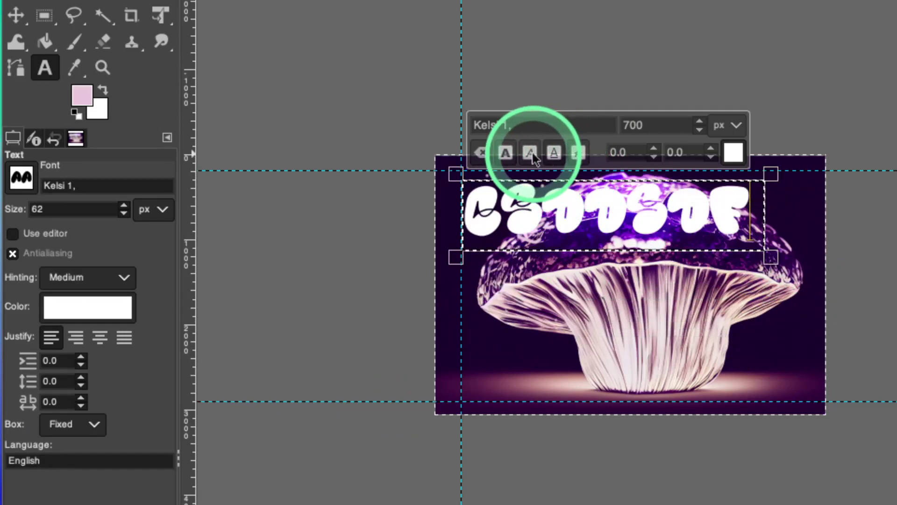
Step: Switch the size unit to inches and enable Use editor to open the Text Editor
{"action": "key", "text": "ctrl+a"}
{"action": "left_click", "coordinate": [579, 208]}
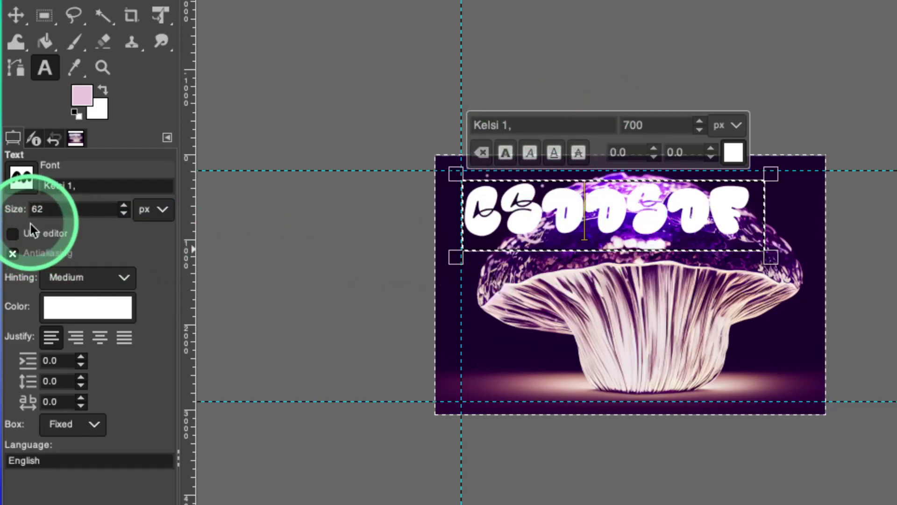
{"action": "left_click", "coordinate": [160, 210]}
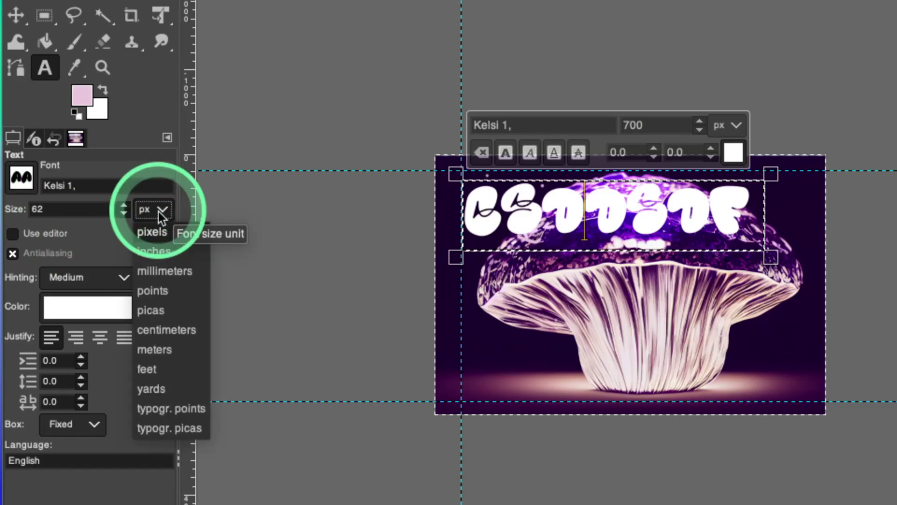
{"action": "left_click", "coordinate": [154, 250]}
{"action": "left_click", "coordinate": [80, 140]}
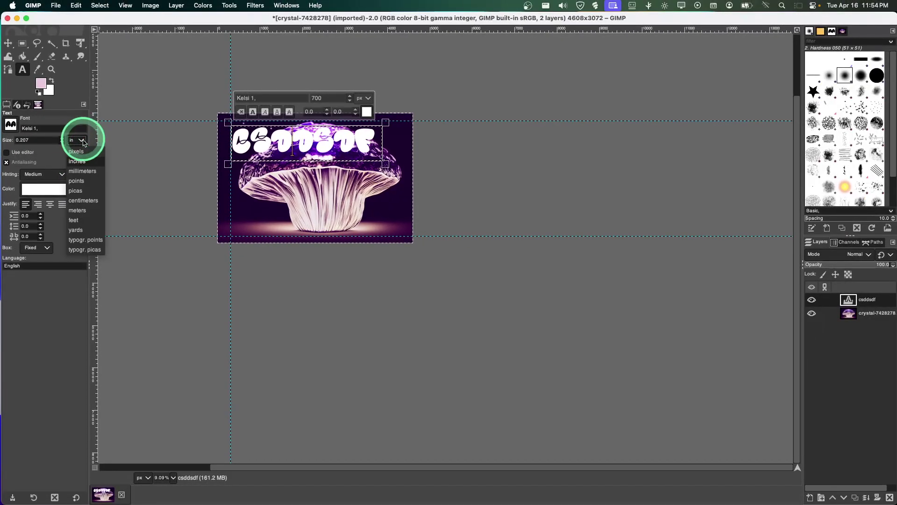
{"action": "left_click", "coordinate": [7, 161]}
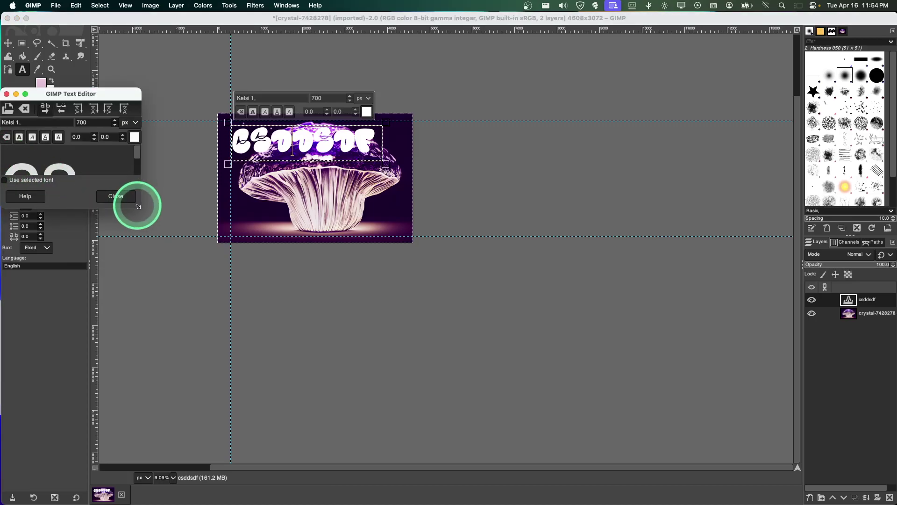
{"action": "scroll", "coordinate": [85, 164], "scroll_direction": "down", "scroll_amount": 2}
Step: In the enlarged Text Editor, make the text 'subscribe' at 62 px, then close it
{"action": "mouse_move", "coordinate": [142, 203]}
{"action": "left_mouse_down"}
{"action": "mouse_move", "coordinate": [238, 267]}
{"action": "mouse_move", "coordinate": [439, 334]}
{"action": "left_mouse_up"}
{"action": "left_click_drag", "start_coordinate": [276, 186], "coordinate": [8, 179]}
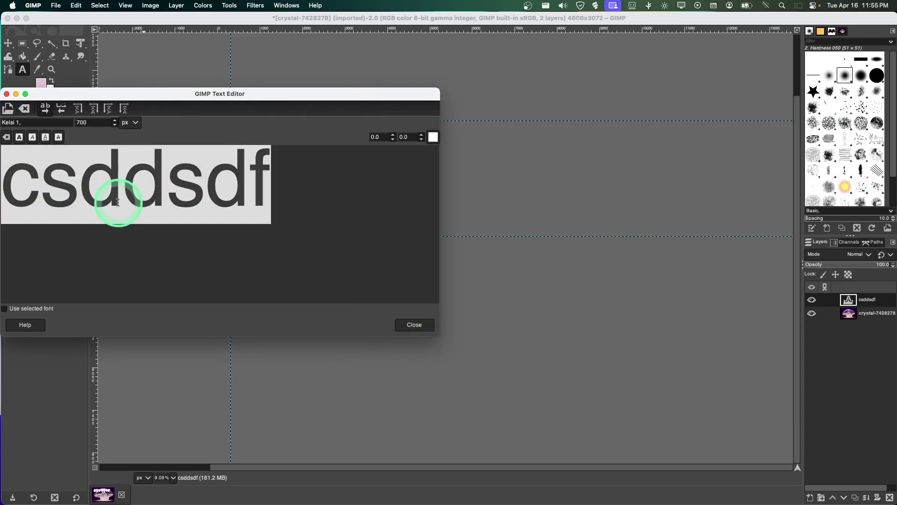
{"action": "type", "text": "we"}
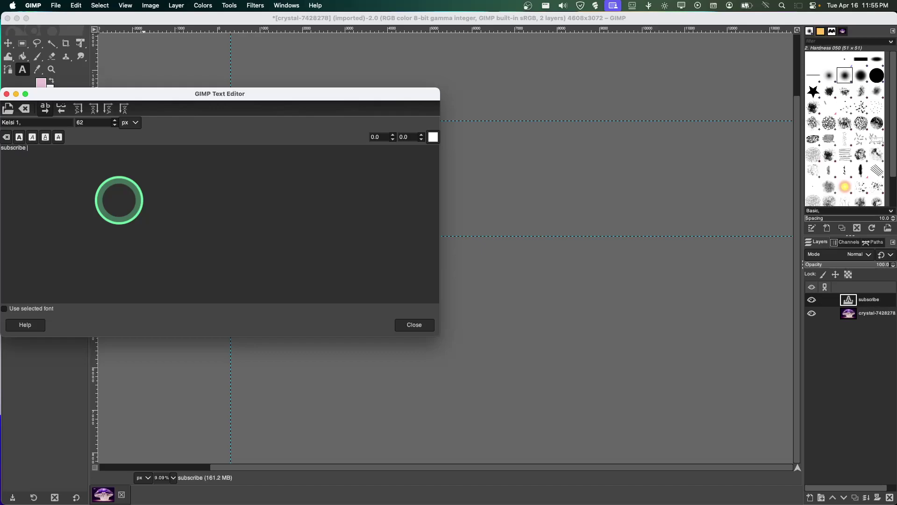
{"action": "left_click_drag", "start_coordinate": [239, 93], "coordinate": [367, 118]}
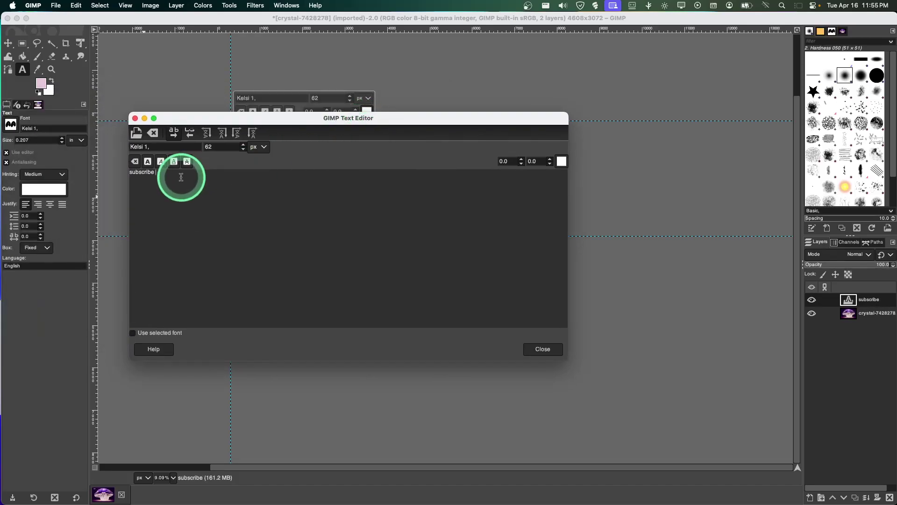
{"action": "left_click", "coordinate": [224, 148]}
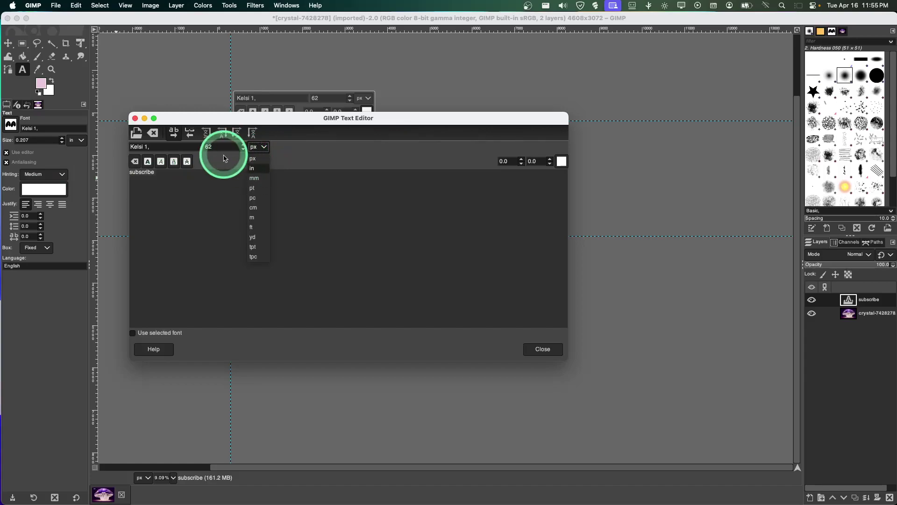
{"action": "type", "text": "80"}
{"action": "left_click_drag", "start_coordinate": [156, 173], "coordinate": [52, 170]}
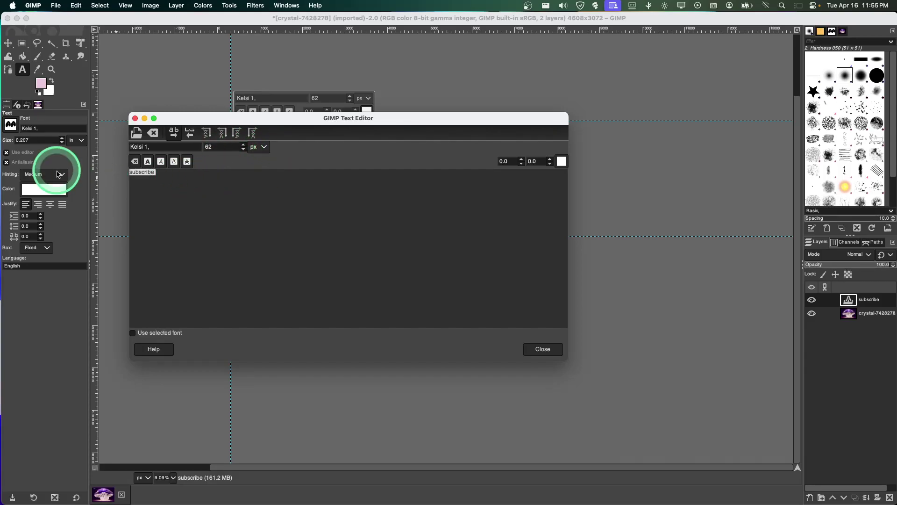
{"action": "left_click", "coordinate": [233, 149]}
{"action": "left_click", "coordinate": [200, 172]}
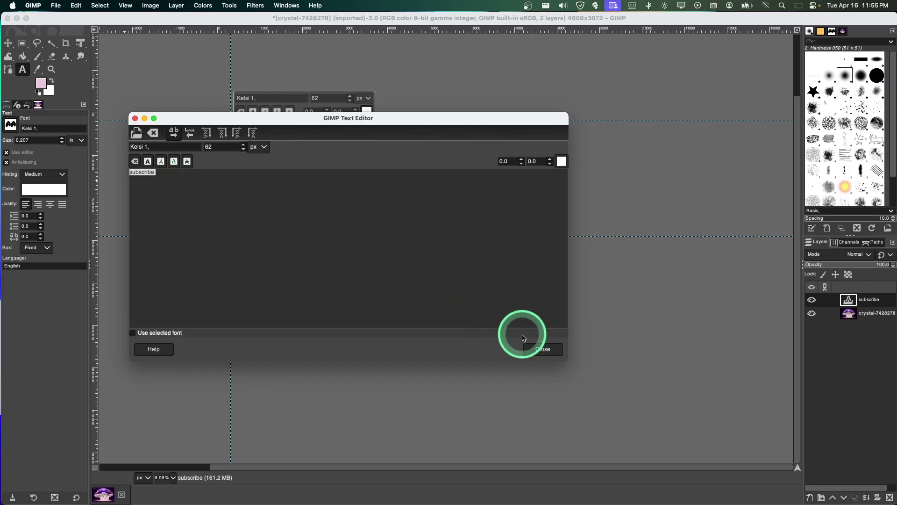
{"action": "left_click", "coordinate": [542, 348]}
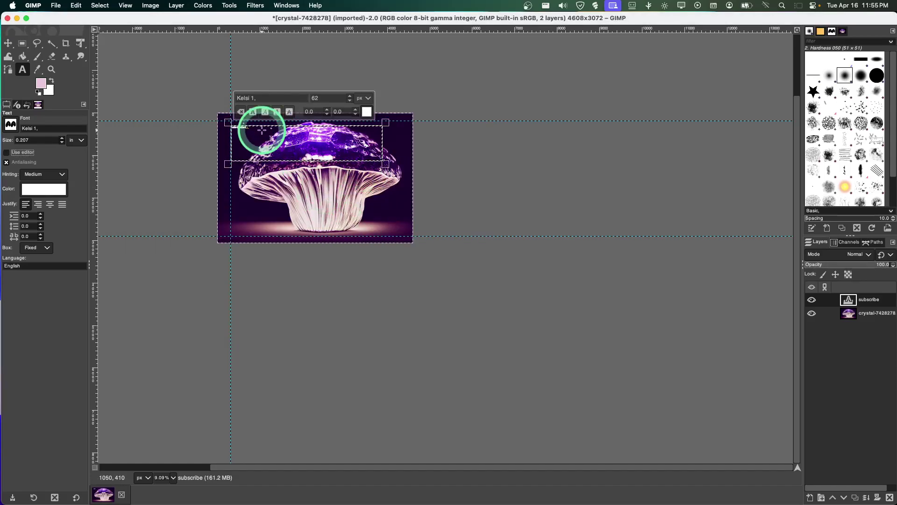
Step: Set 'subscribe' to 400 px, center-justify it, and change the box to Dynamic
{"action": "left_click", "coordinate": [256, 98]}
{"action": "type", "text": "400"}
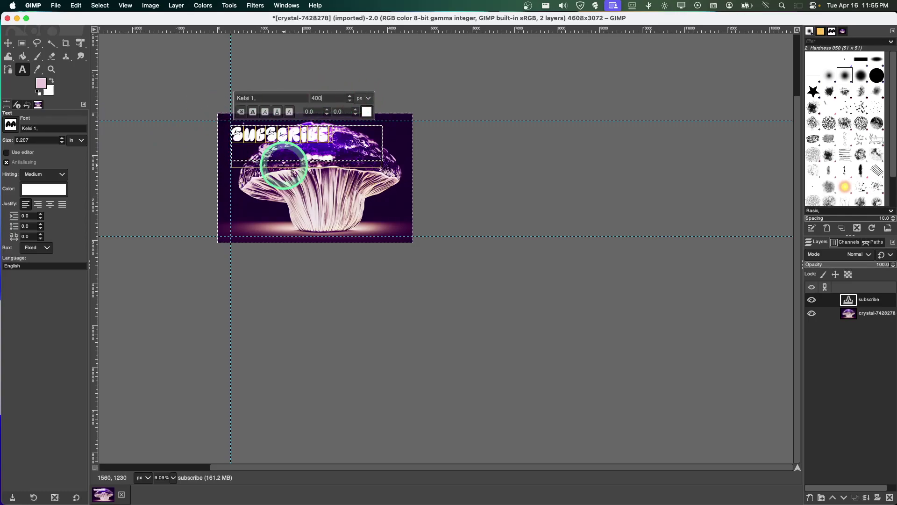
{"action": "left_click", "coordinate": [36, 206]}
{"action": "left_click", "coordinate": [50, 204]}
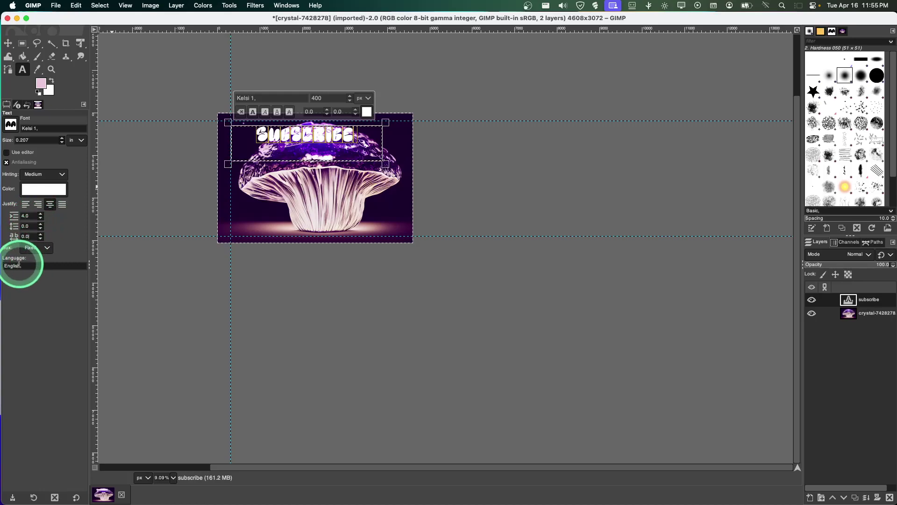
{"action": "left_click", "coordinate": [40, 251]}
{"action": "left_click", "coordinate": [42, 239]}
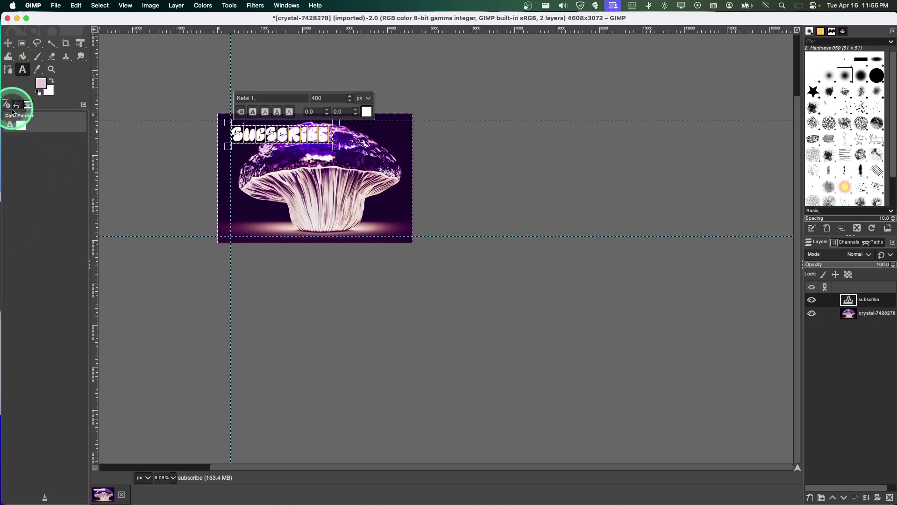
Step: Check the edit history and resize the text box to hug the subscribe text
{"action": "left_click", "coordinate": [28, 104]}
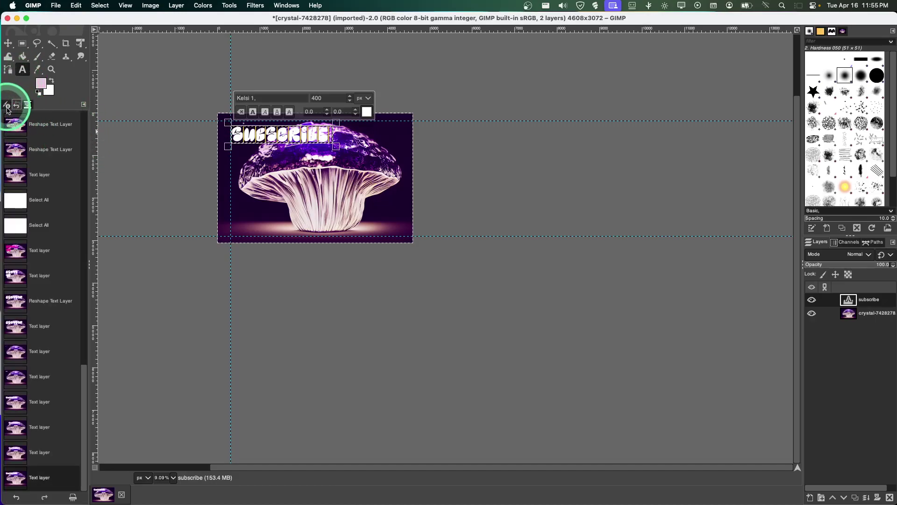
{"action": "left_click", "coordinate": [7, 109]}
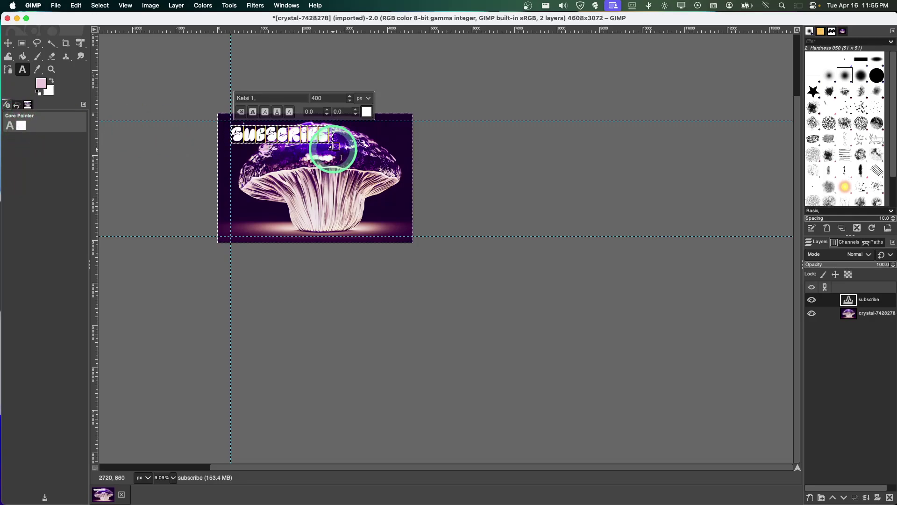
{"action": "left_click_drag", "start_coordinate": [376, 188], "coordinate": [410, 209]}
{"action": "left_click_drag", "start_coordinate": [393, 165], "coordinate": [391, 147]}
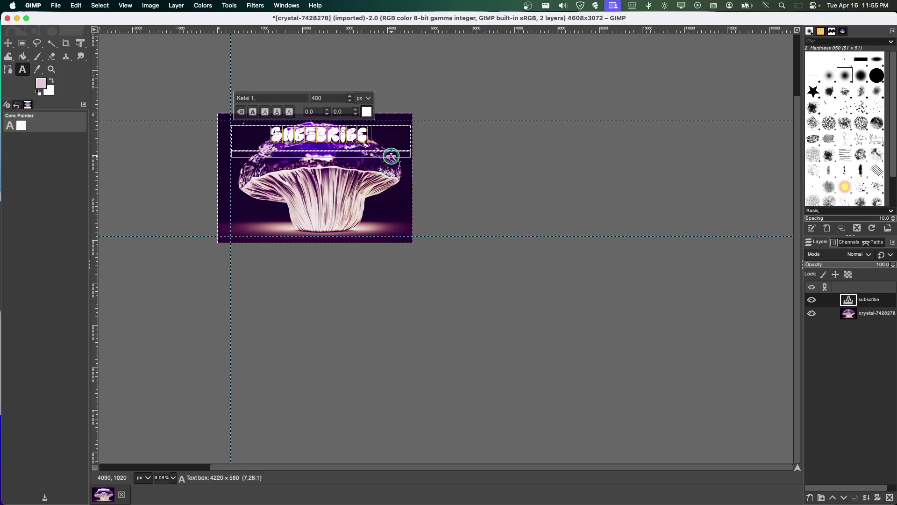
Step: Move the subscribe layer down across the stem, undoing a stray background move
{"action": "left_click", "coordinate": [11, 45]}
{"action": "left_click_drag", "start_coordinate": [325, 190], "coordinate": [325, 188]}
{"action": "left_click", "coordinate": [9, 44]}
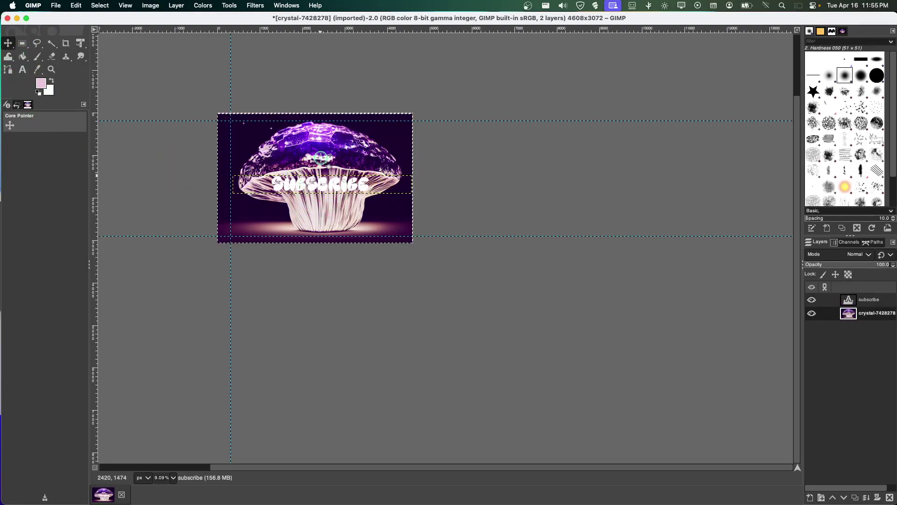
{"action": "left_click_drag", "start_coordinate": [332, 202], "coordinate": [332, 185]}
{"action": "key", "text": "ctrl+z"}
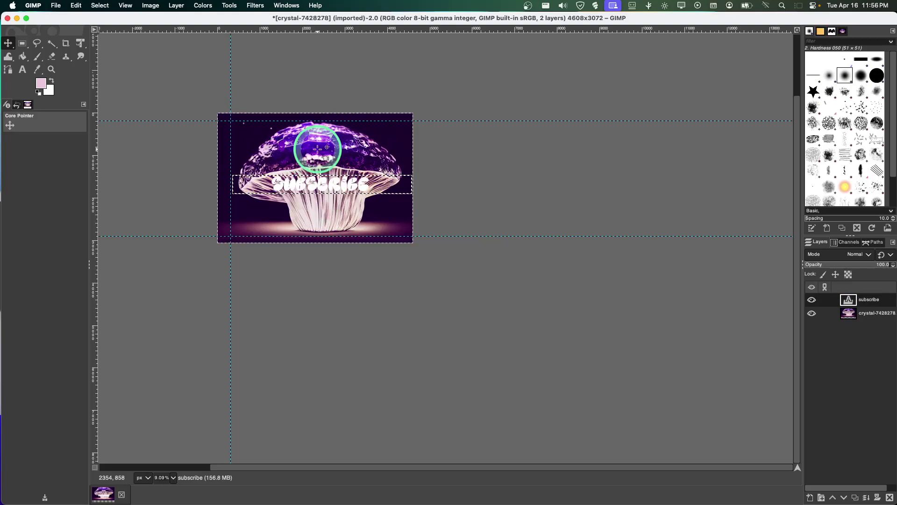
Step: Zoom to fit the image in the window, then reselect the Text tool and subscribe layer
{"action": "left_click", "coordinate": [123, 7]}
{"action": "mouse_move", "coordinate": [138, 51]}
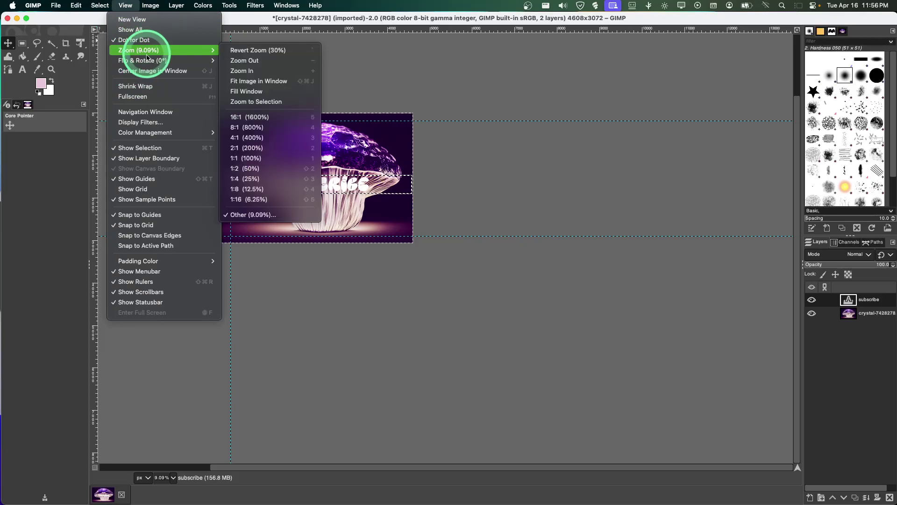
{"action": "left_click", "coordinate": [266, 84]}
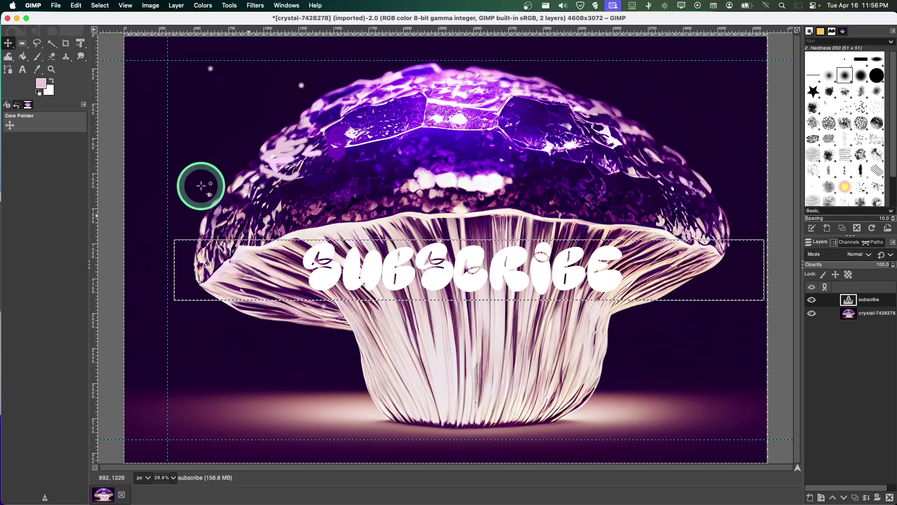
{"action": "left_click", "coordinate": [22, 68]}
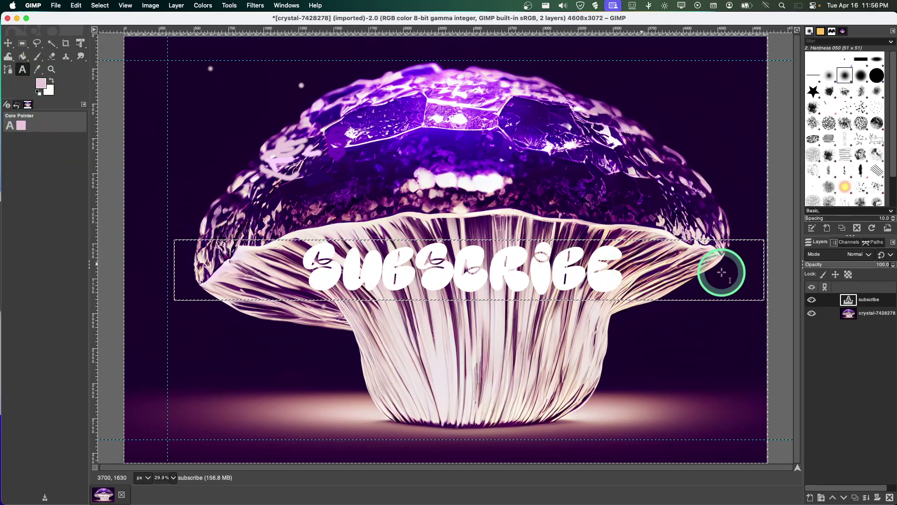
{"action": "left_click", "coordinate": [851, 312]}
{"action": "left_click", "coordinate": [857, 304]}
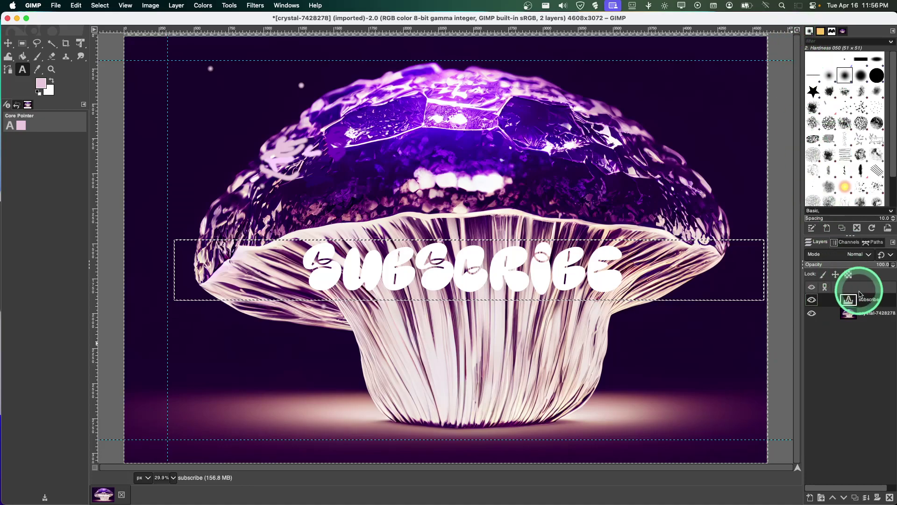
Step: Edit the subscribe layer's text on canvas, trying Arial Black Heavy and then Kelsi
{"action": "right_click", "coordinate": [869, 306]}
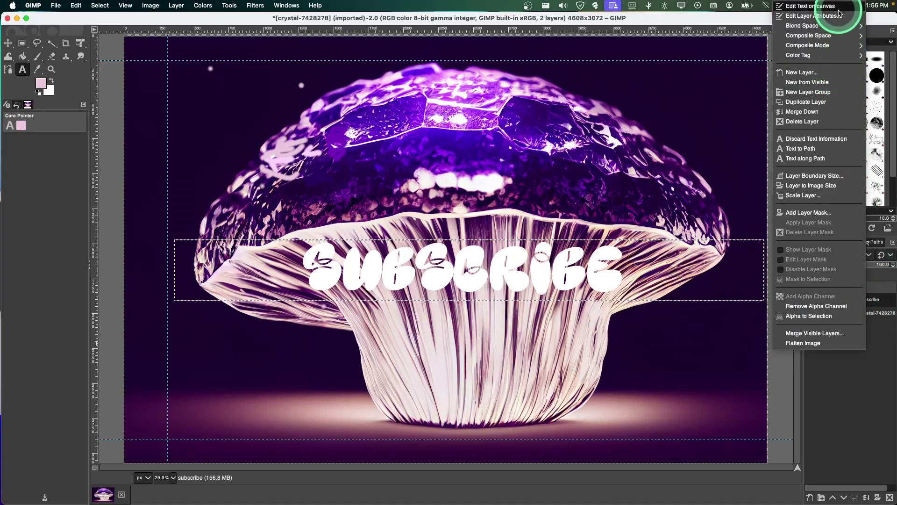
{"action": "left_click", "coordinate": [834, 7]}
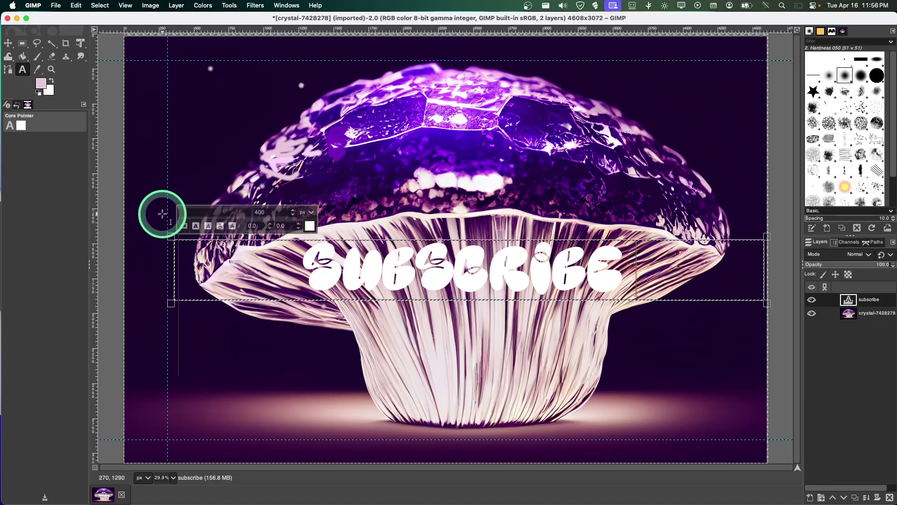
{"action": "left_click", "coordinate": [214, 236]}
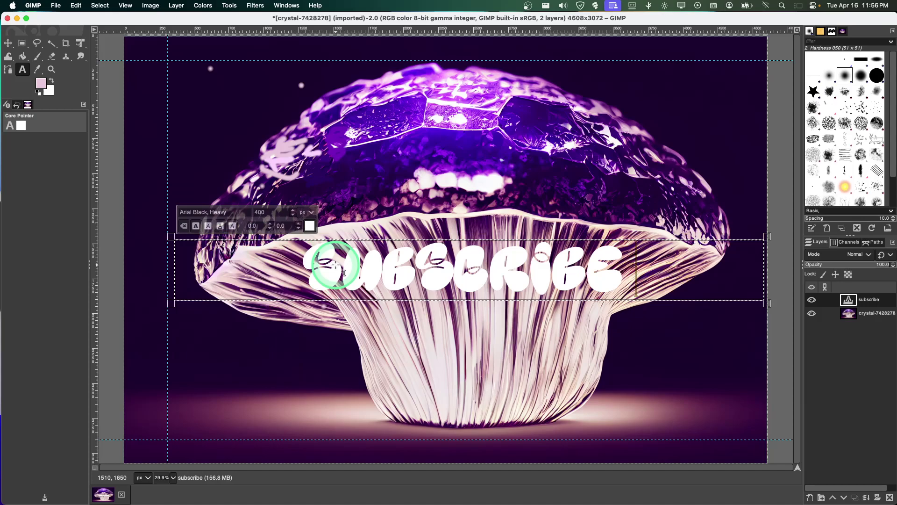
{"action": "left_click", "coordinate": [342, 265]}
Step: Select all the text and clear the font name to get a plain font
{"action": "key", "text": "ctrl+a"}
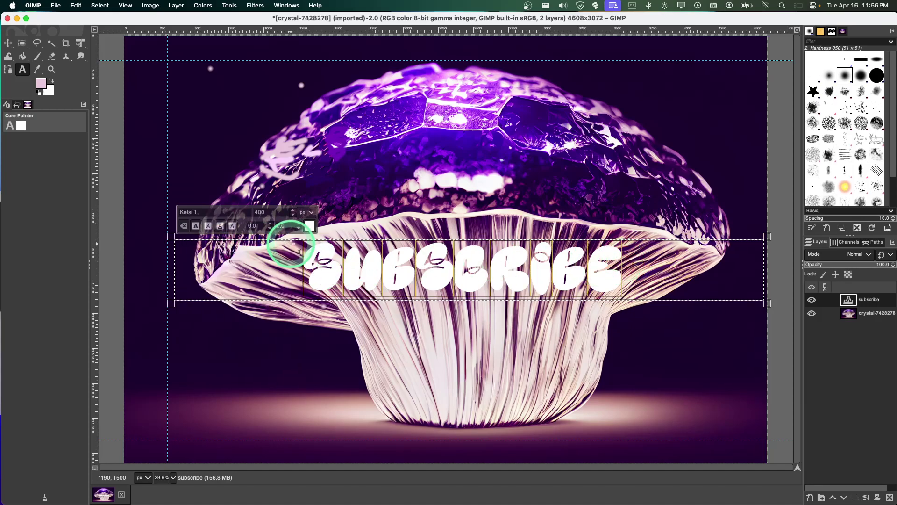
{"action": "left_click", "coordinate": [223, 211]}
{"action": "left_click_drag", "start_coordinate": [223, 211], "coordinate": [114, 211]}
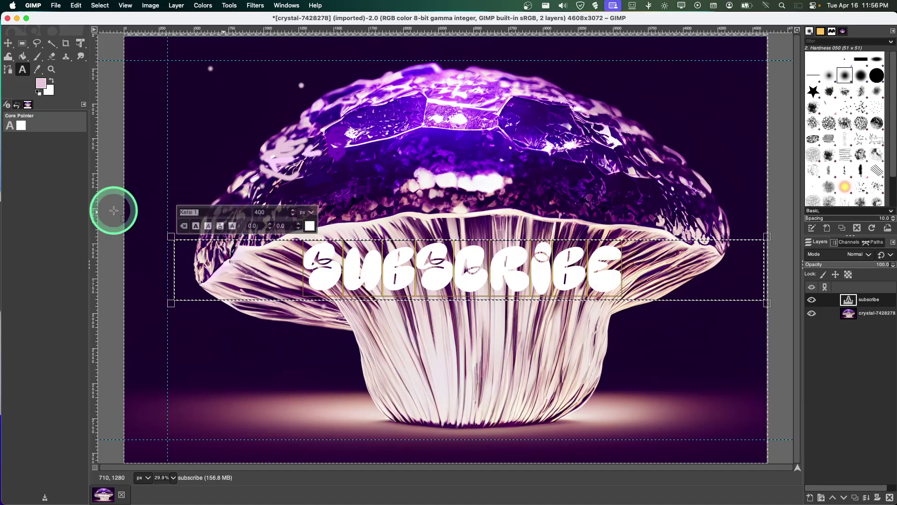
{"action": "key", "text": "BackSpace"}
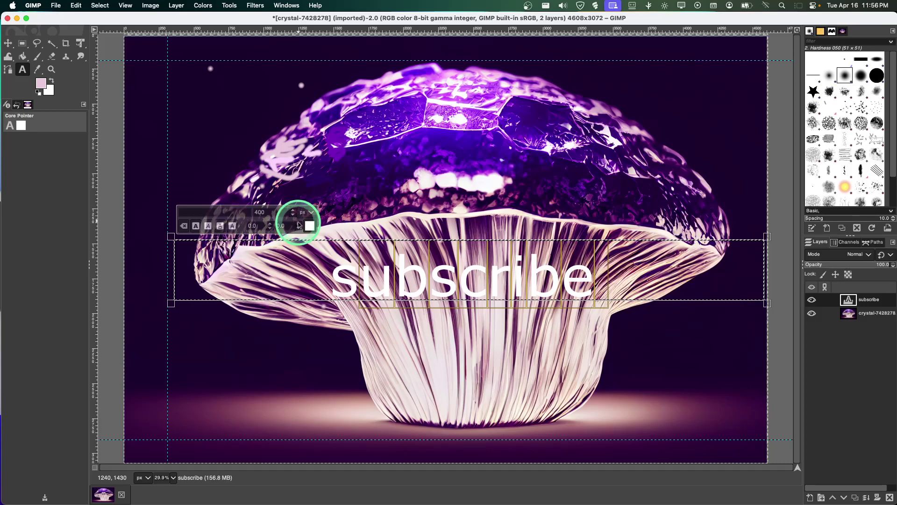
Step: Set the 'subscribe' letter spacing to 6.0, then close the layer menu and finish editing
{"action": "left_click", "coordinate": [299, 222]}
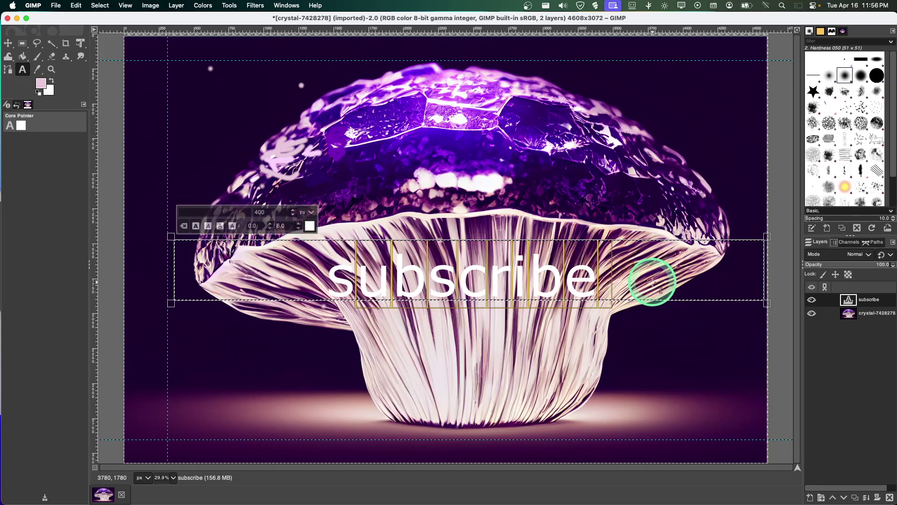
{"action": "right_click", "coordinate": [836, 297]}
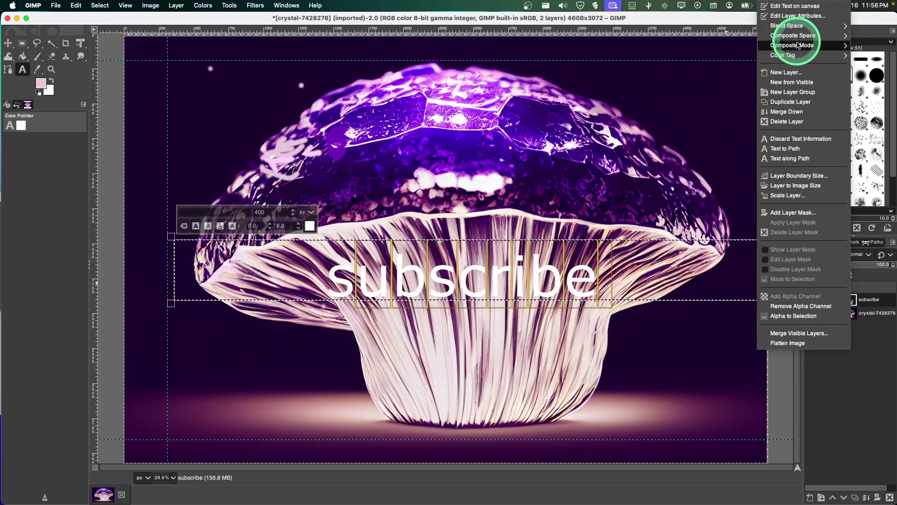
{"action": "left_click", "coordinate": [23, 70]}
{"action": "left_click", "coordinate": [23, 70]}
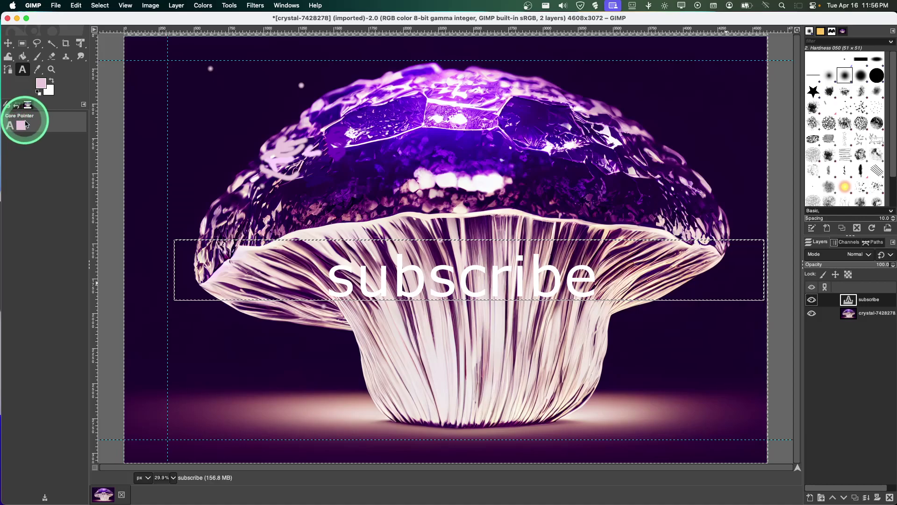
Step: Pick a bright saturated magenta as the foreground colour and resume editing 'subscribe'
{"action": "left_click", "coordinate": [42, 86]}
{"action": "left_click_drag", "start_coordinate": [43, 89], "coordinate": [78, 47]}
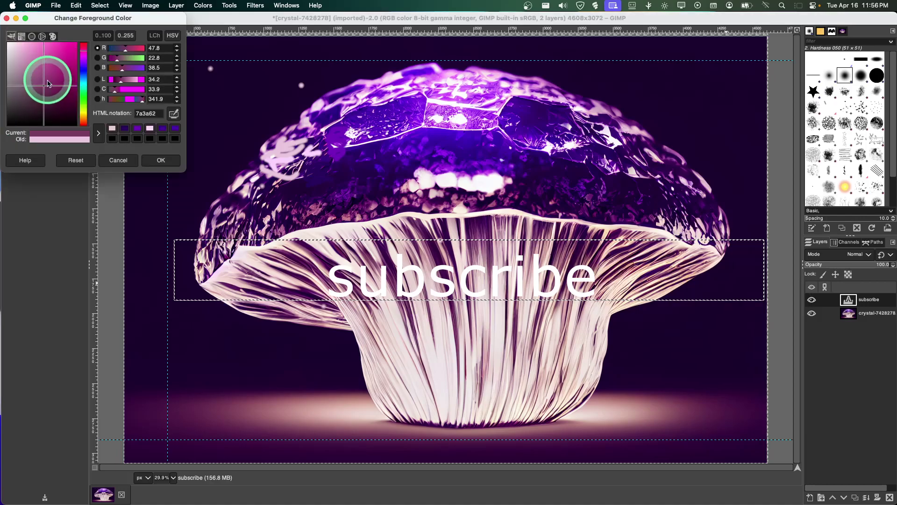
{"action": "left_click", "coordinate": [156, 160]}
{"action": "left_click", "coordinate": [359, 274]}
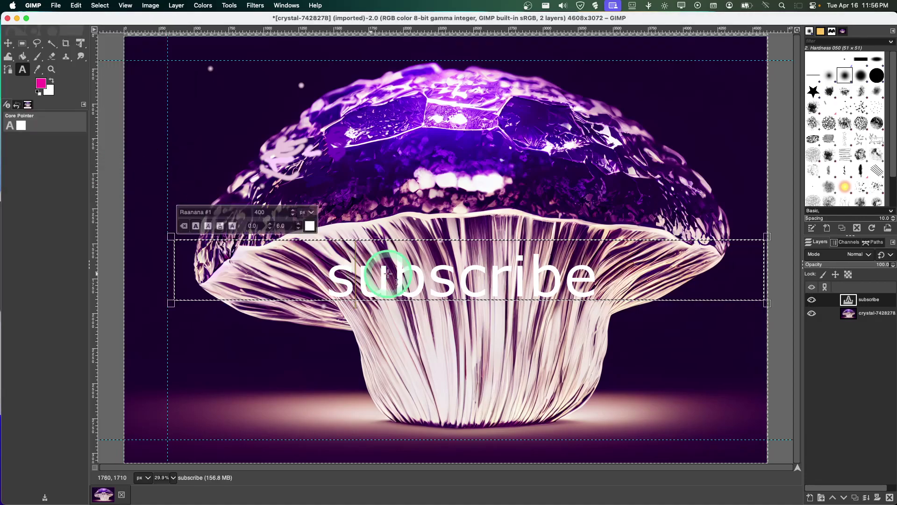